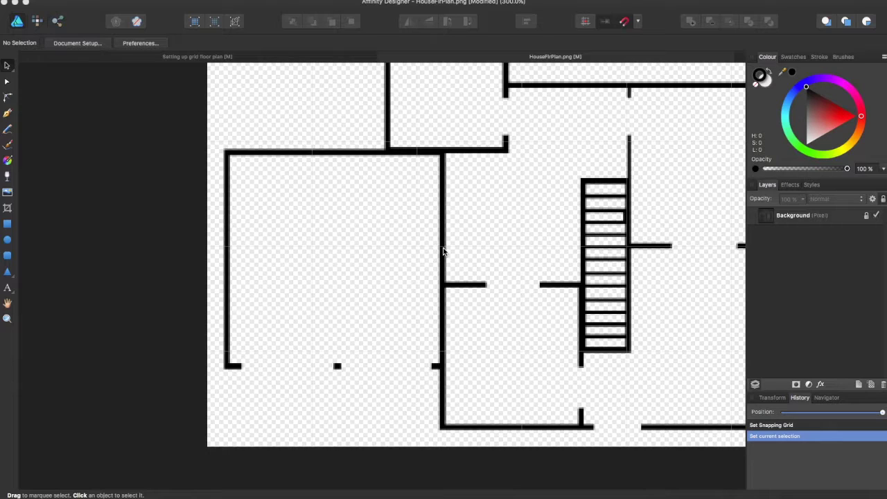
Step: Set the first-axis grid spacing to 2 px in the Grid and Axis Manager
{"action": "key", "text": "super+minus"}
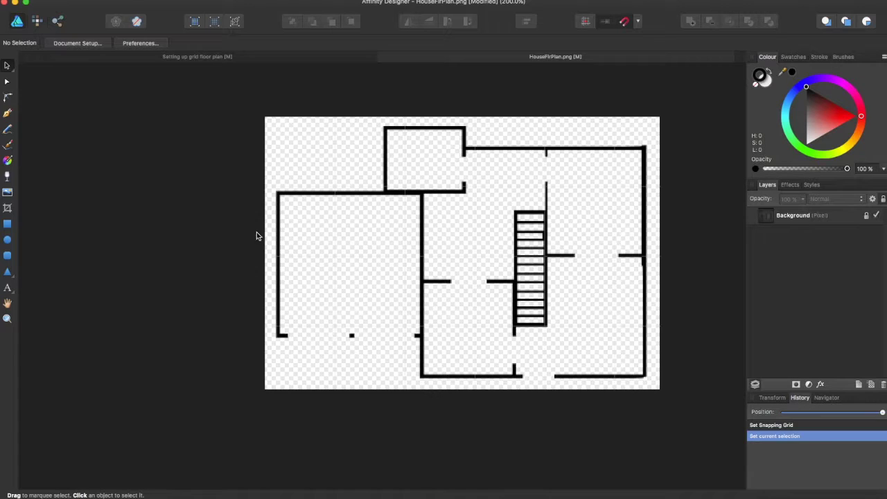
{"action": "key", "text": "super+equal"}
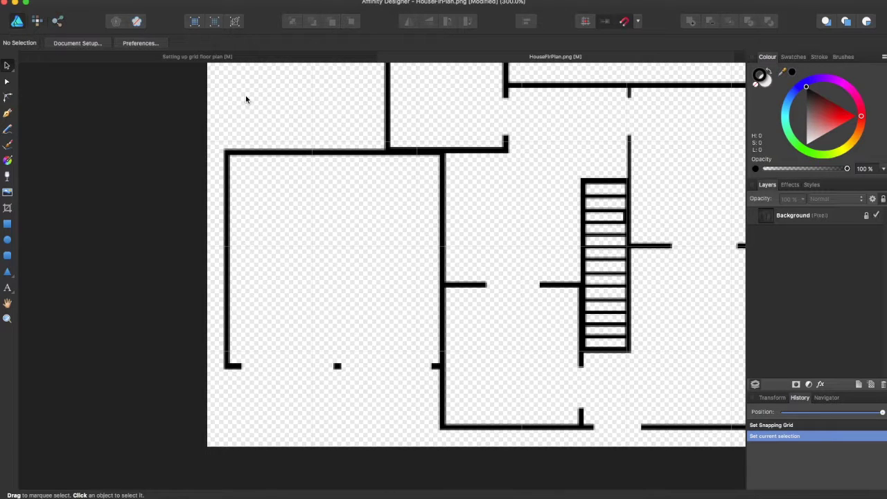
{"action": "left_click", "coordinate": [232, 0]}
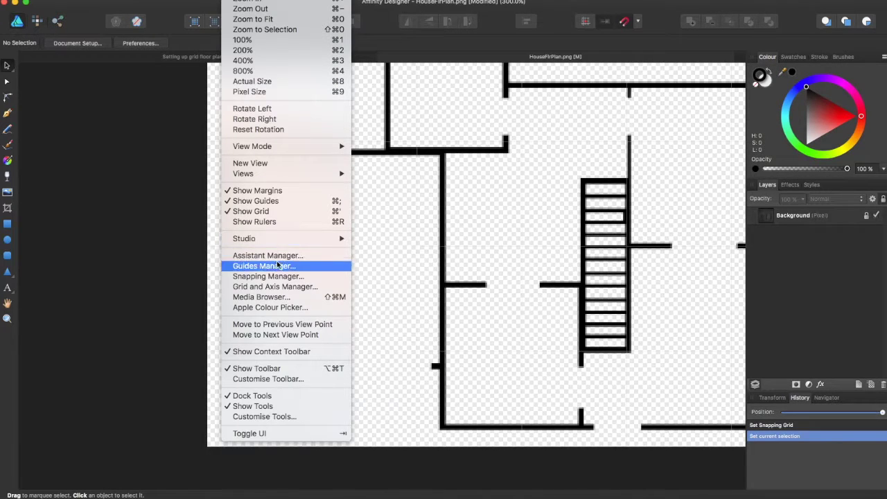
{"action": "left_click", "coordinate": [278, 286]}
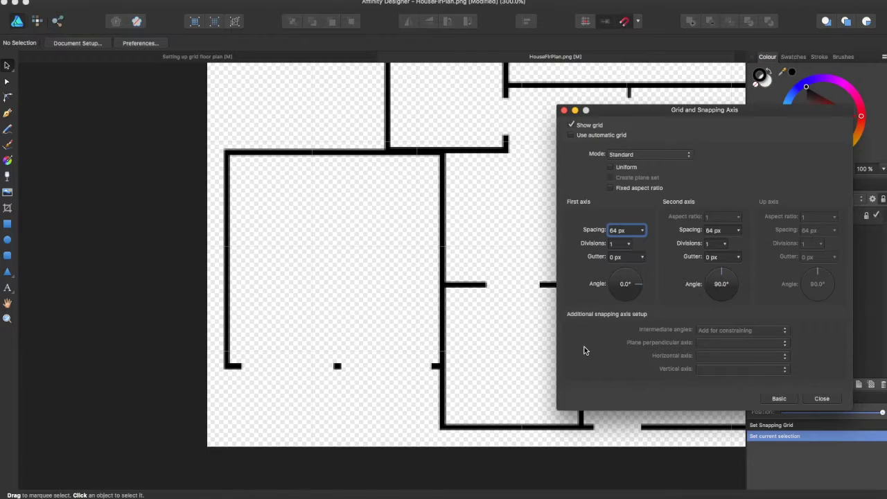
{"action": "left_click", "coordinate": [627, 233]}
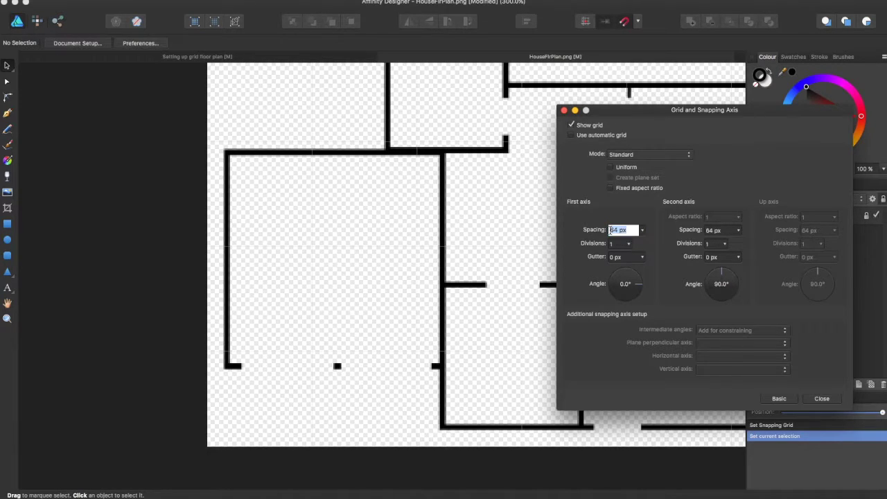
{"action": "type", "text": "2"}
{"action": "key", "text": "Return"}
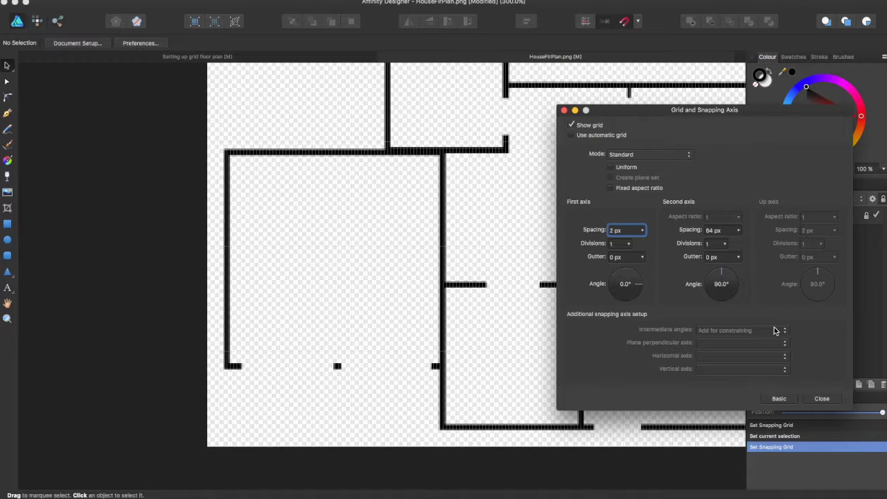
{"action": "left_click", "coordinate": [822, 399]}
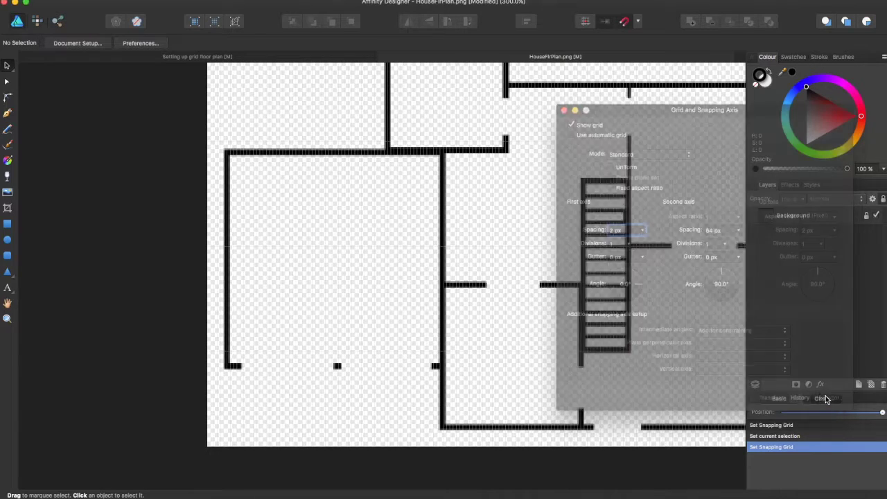
Step: Zoom in close on the lower wall gap and choose the Rectangle tool
{"action": "key", "text": "super+equal"}
{"action": "key", "text": "super+equal"}
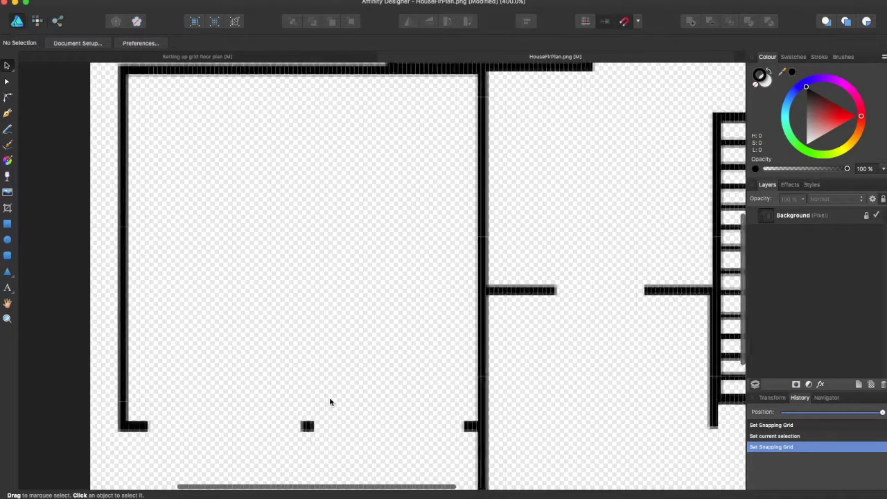
{"action": "scroll", "coordinate": [305, 385], "scroll_direction": "down", "scroll_amount": 5}
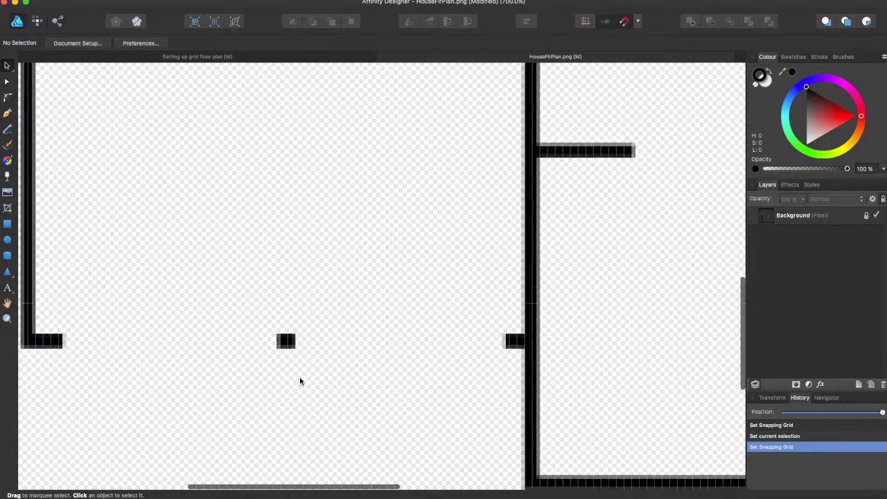
{"action": "scroll", "coordinate": [299, 378], "scroll_direction": "left", "scroll_amount": 3}
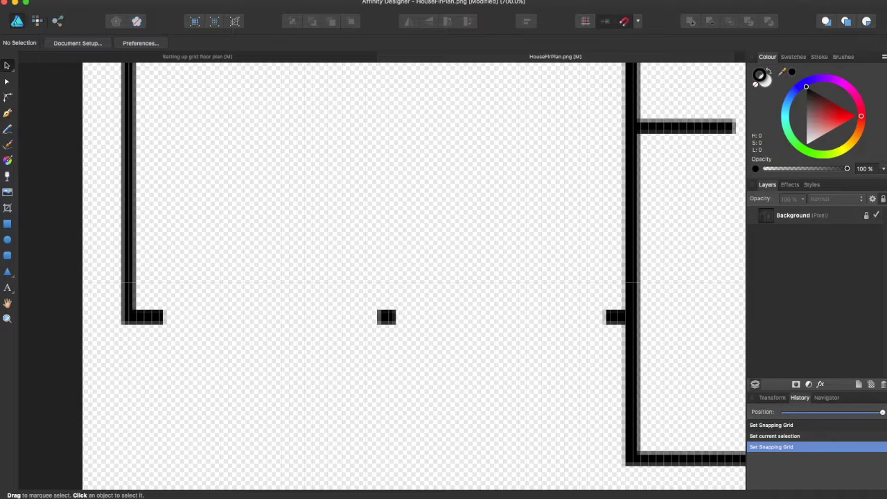
{"action": "left_click", "coordinate": [6, 224]}
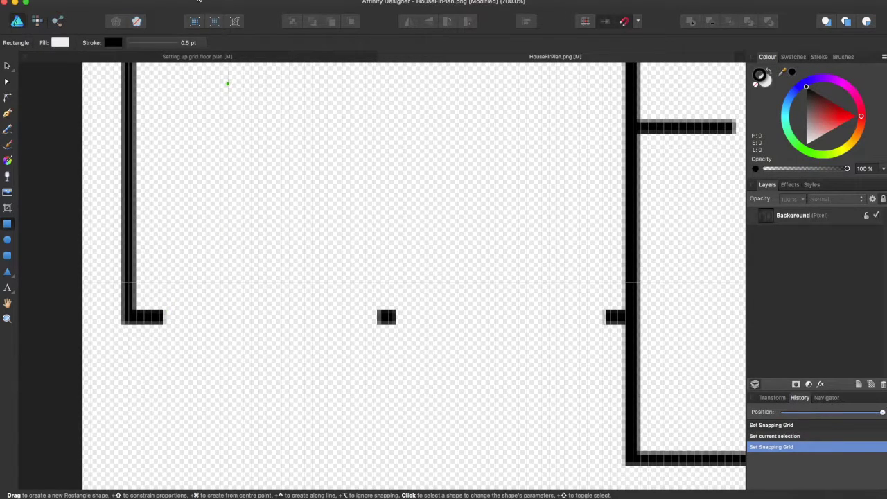
Step: Change the Grid and Axis Manager's first-axis spacing to 1.5 px
{"action": "left_click", "coordinate": [229, 0]}
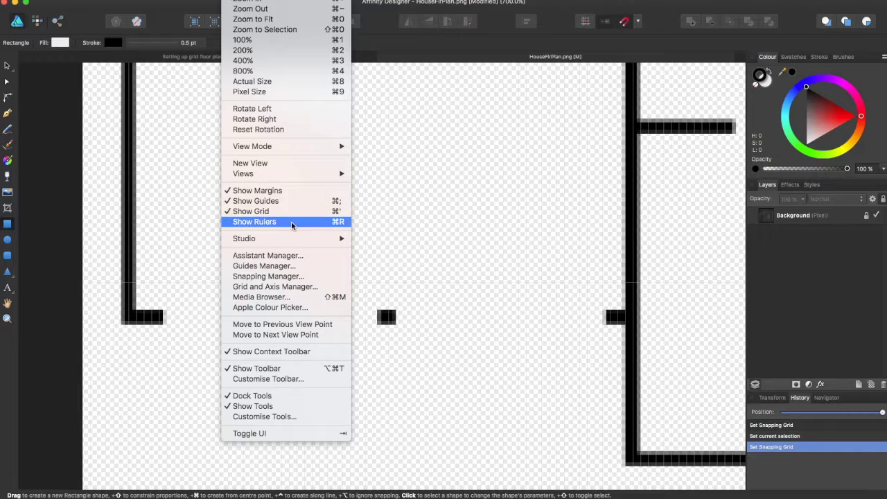
{"action": "left_click", "coordinate": [287, 284]}
{"action": "left_click", "coordinate": [623, 231]}
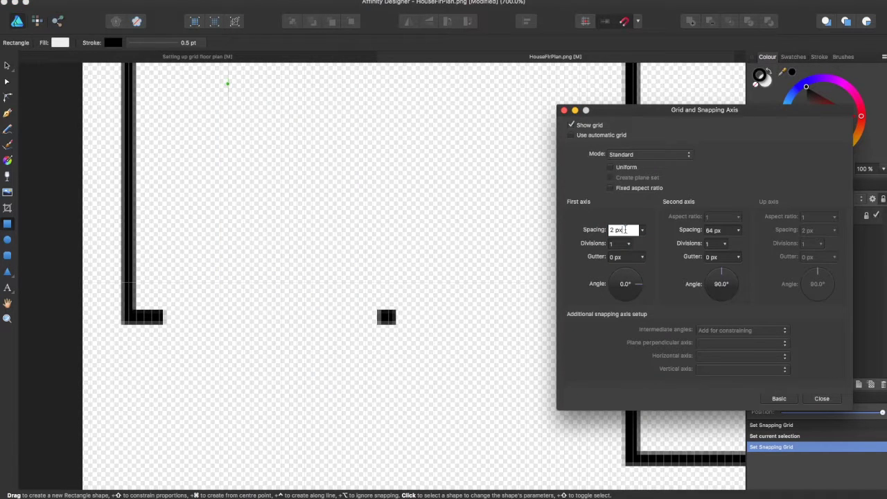
{"action": "type", "text": "1.5"}
{"action": "key", "text": "Return"}
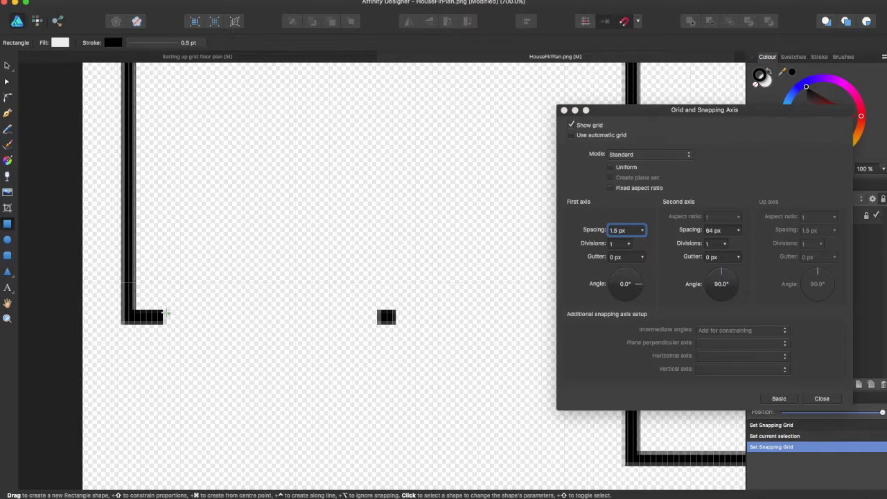
{"action": "left_click", "coordinate": [822, 399]}
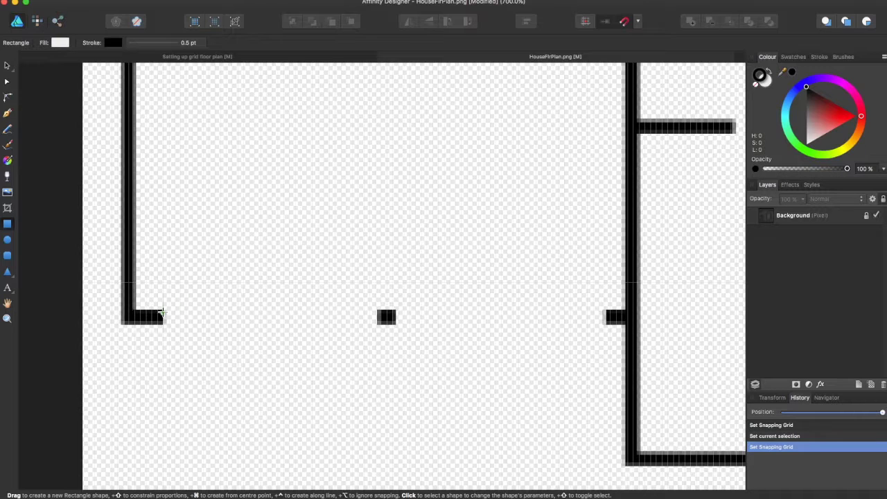
Step: Draw a thin rectangle spanning the lower wall gap and select it
{"action": "left_click_drag", "start_coordinate": [164, 310], "coordinate": [380, 325]}
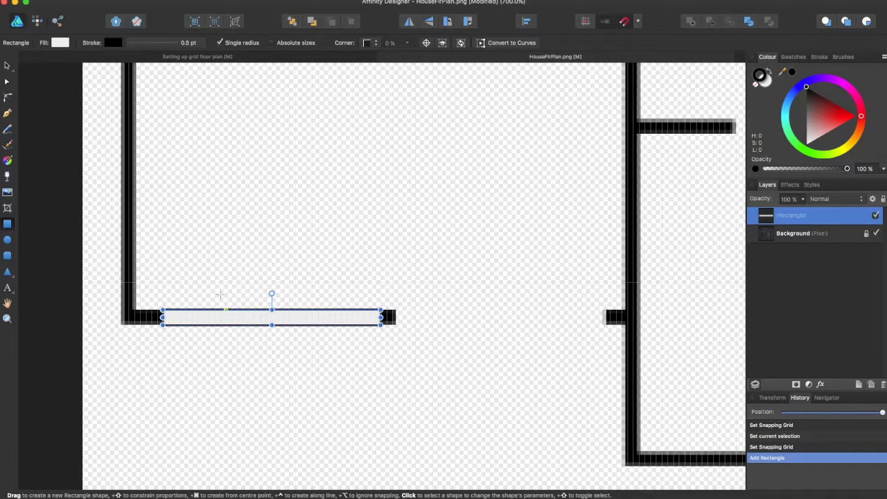
{"action": "left_click", "coordinate": [210, 277]}
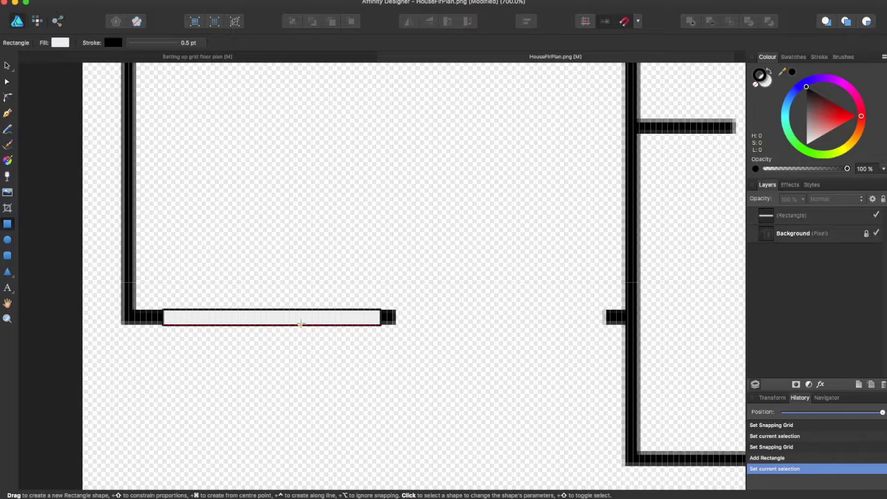
{"action": "left_click", "coordinate": [198, 312]}
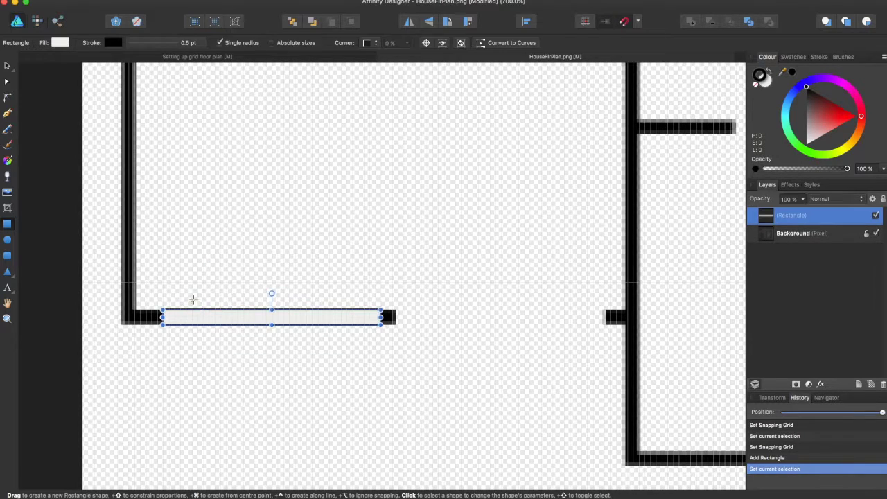
Step: Give the rectangle a 0.3 pt black stroke aligned inside, then deselect and zoom to check
{"action": "left_click", "coordinate": [165, 42]}
{"action": "left_click", "coordinate": [132, 79]}
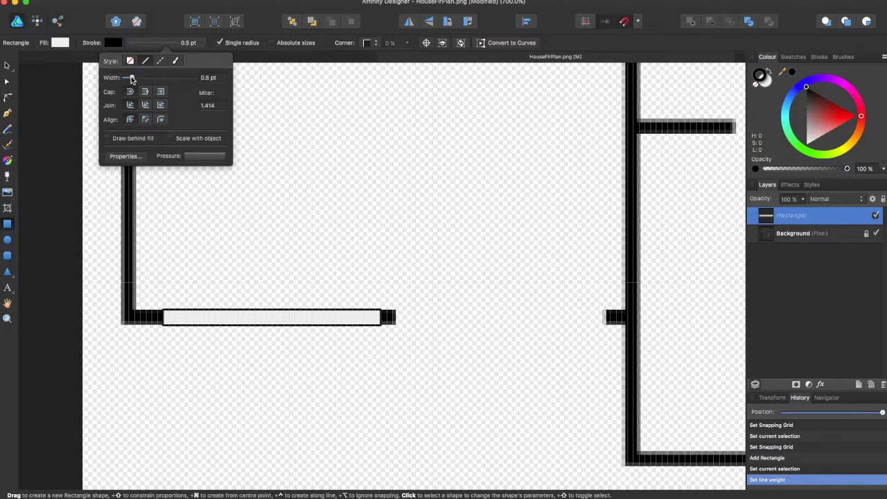
{"action": "left_click_drag", "start_coordinate": [132, 79], "coordinate": [129, 80]}
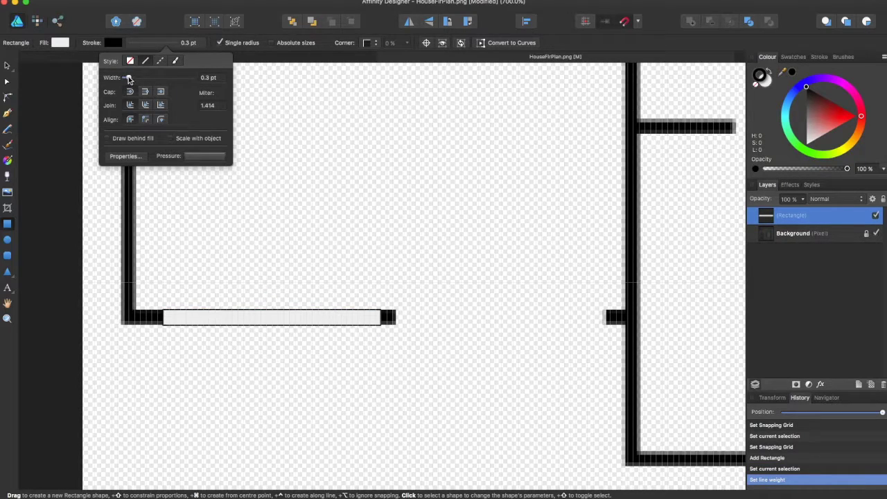
{"action": "left_click", "coordinate": [146, 121]}
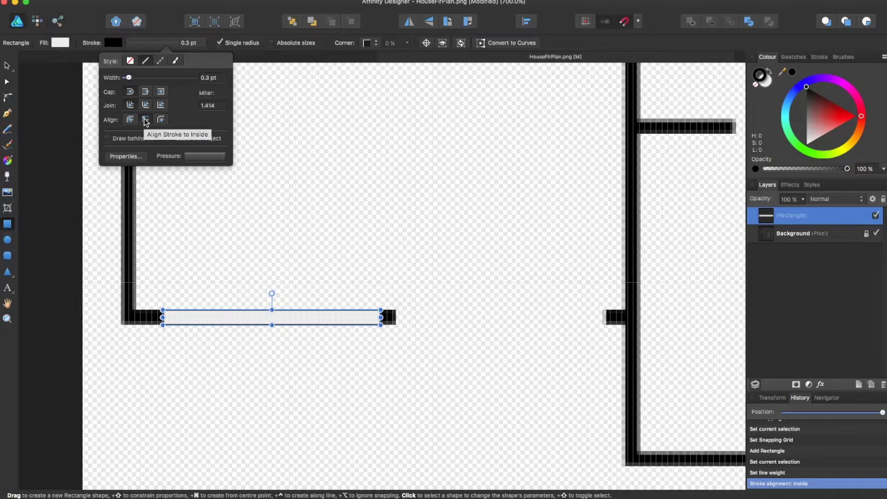
{"action": "left_click", "coordinate": [236, 289]}
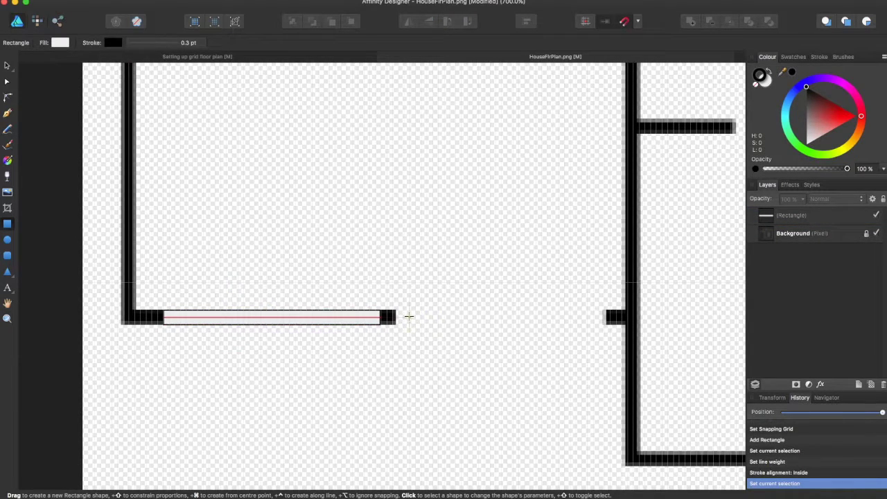
{"action": "scroll", "coordinate": [409, 316], "scroll_direction": "up", "scroll_amount": 5}
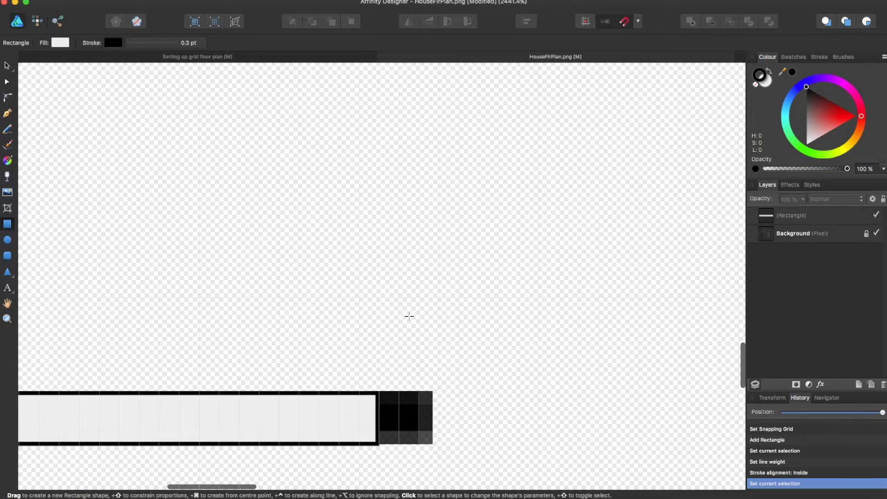
{"action": "scroll", "coordinate": [409, 316], "scroll_direction": "down", "scroll_amount": 3}
{"action": "scroll", "coordinate": [409, 316], "scroll_direction": "up", "scroll_amount": 4}
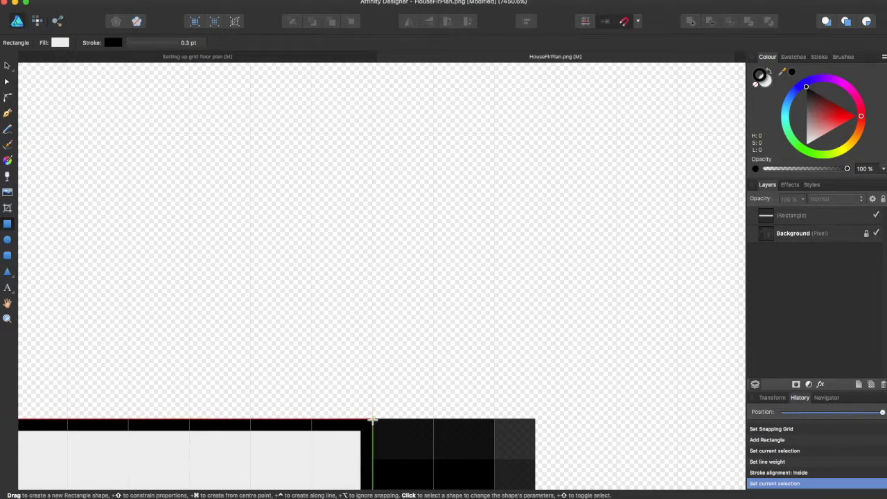
{"action": "scroll", "coordinate": [373, 419], "scroll_direction": "down", "scroll_amount": 6}
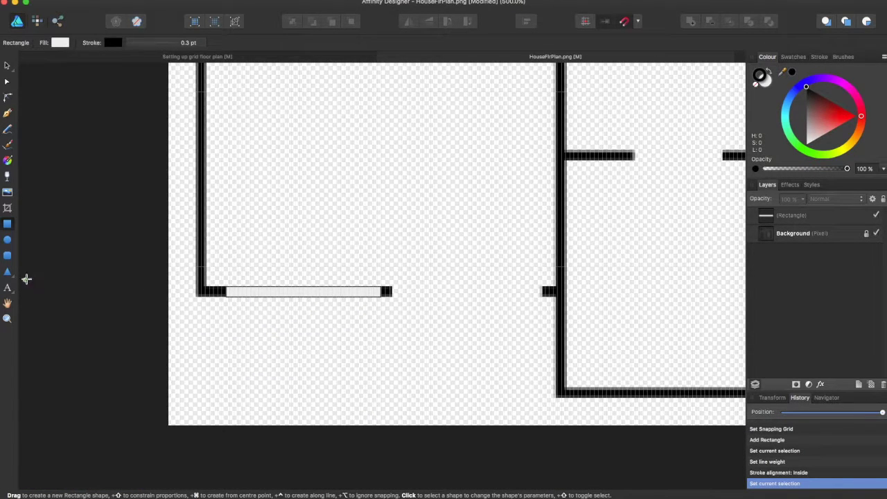
Step: Draw a straight Pen line from the rectangle's left end to its right end
{"action": "left_click", "coordinate": [8, 113]}
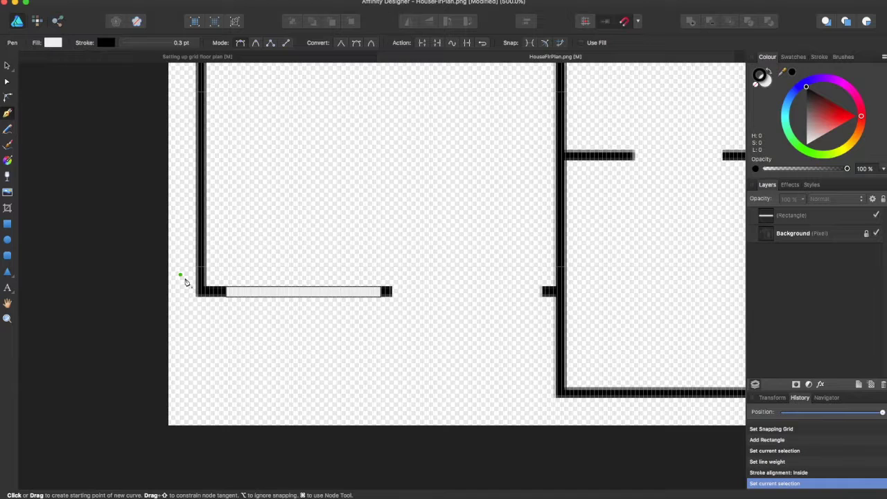
{"action": "left_click", "coordinate": [226, 292]}
{"action": "left_click", "coordinate": [382, 292]}
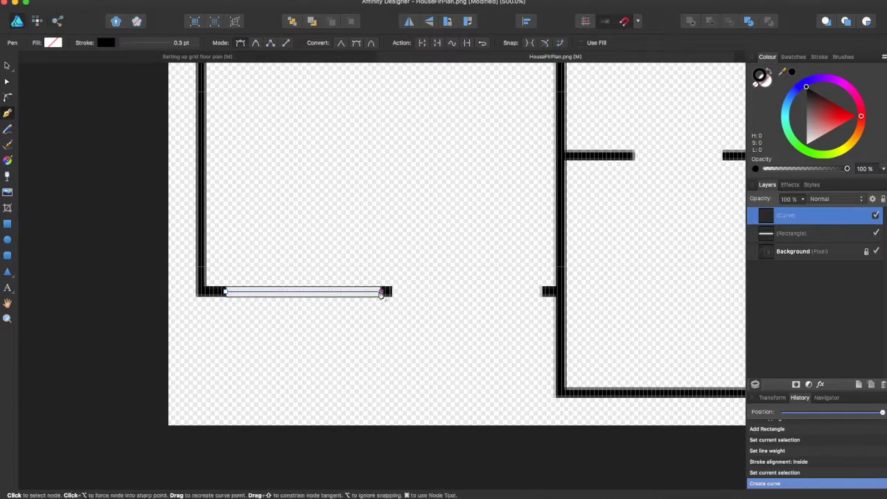
Step: Set the center line's stroke width to about 0.55 pt
{"action": "left_click", "coordinate": [150, 43]}
{"action": "left_click", "coordinate": [121, 79]}
{"action": "left_click_drag", "start_coordinate": [121, 80], "coordinate": [126, 78]}
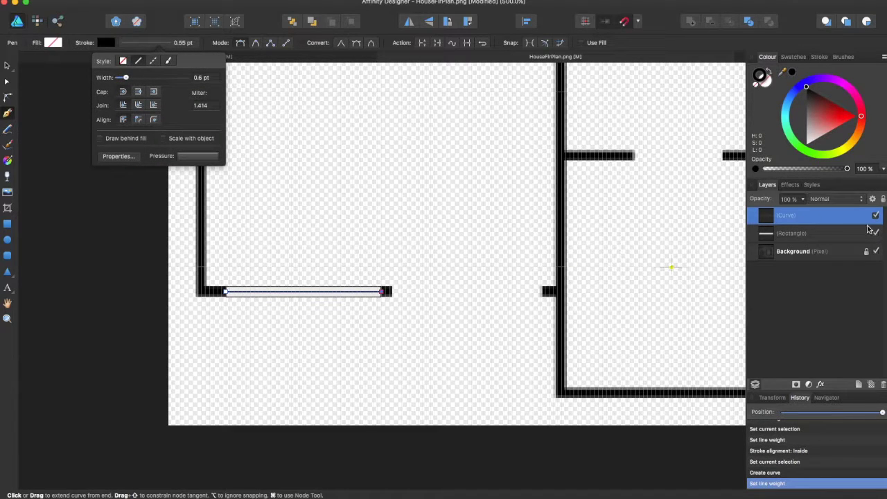
{"action": "left_click", "coordinate": [796, 217]}
Step: Nest the Curve layer inside the Rectangle layer in the Layers panel, then deselect everything
{"action": "double_click", "coordinate": [796, 216]}
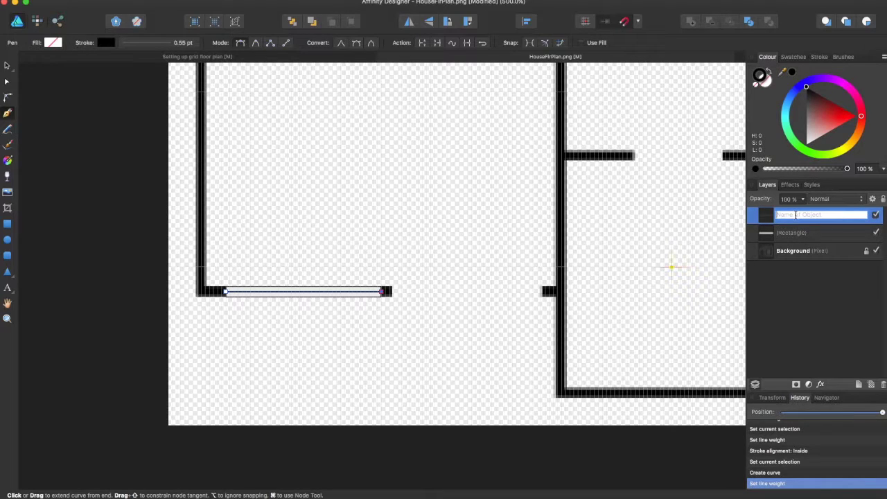
{"action": "key", "text": "Return"}
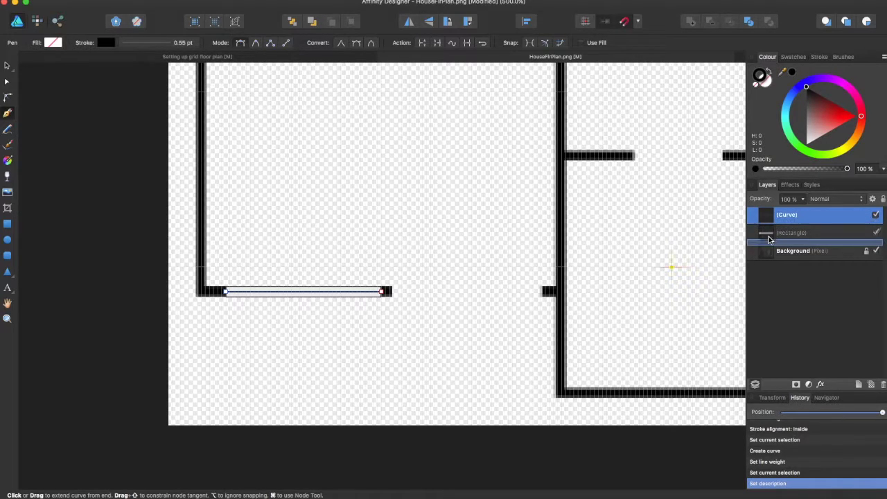
{"action": "left_click_drag", "start_coordinate": [774, 237], "coordinate": [774, 237]}
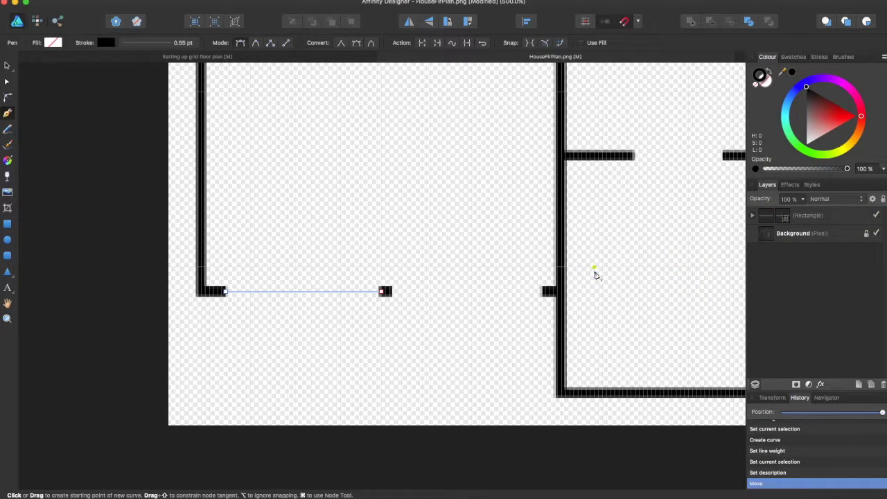
{"action": "key", "text": "super+z"}
{"action": "left_click_drag", "start_coordinate": [802, 218], "coordinate": [796, 238]}
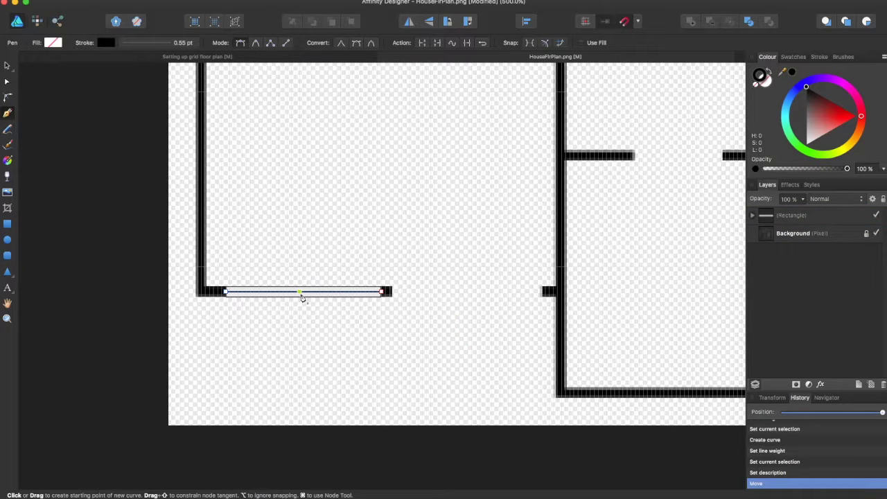
{"action": "scroll", "coordinate": [341, 307], "scroll_direction": "down", "scroll_amount": 1}
{"action": "left_click", "coordinate": [307, 237]}
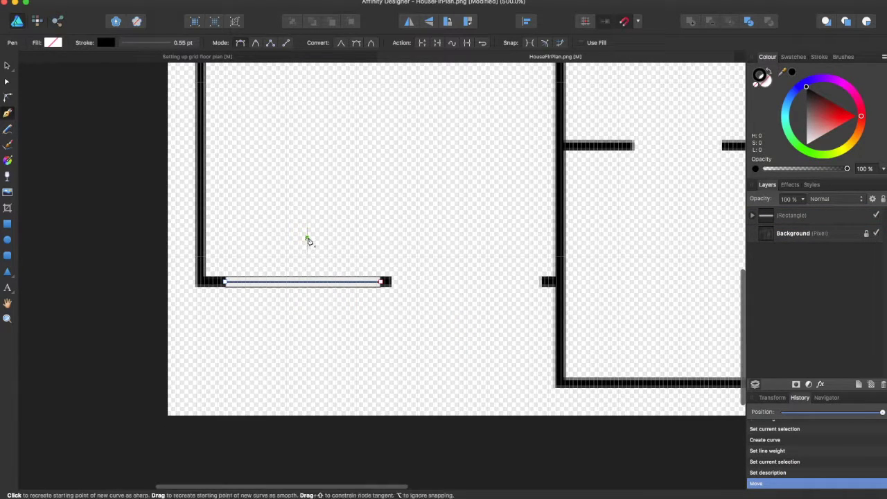
{"action": "key", "text": "v"}
{"action": "left_click", "coordinate": [364, 200]}
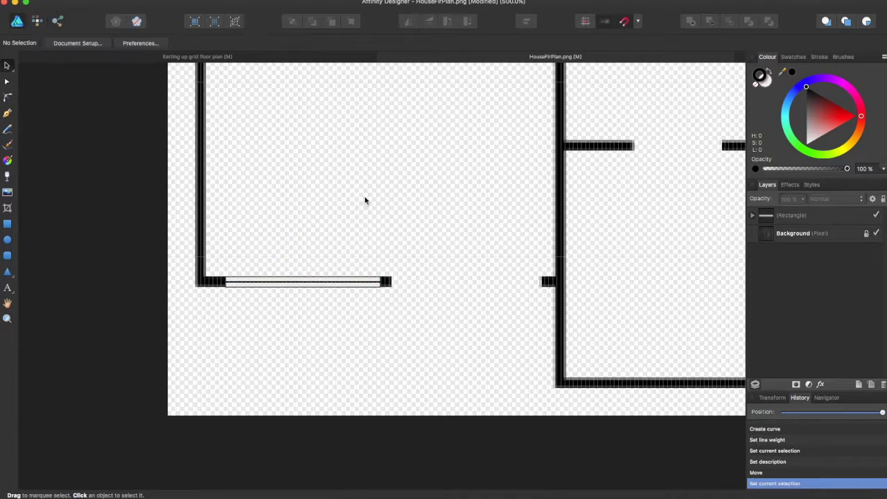